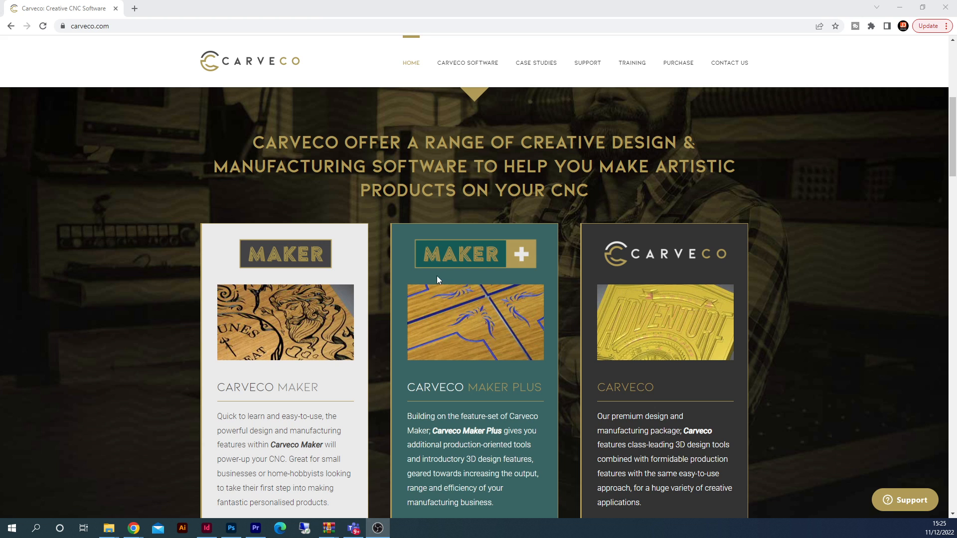
# Open the purchase section of the Carveco website and choose to purchase directly from the online store.
pyautogui.click(157, 25)
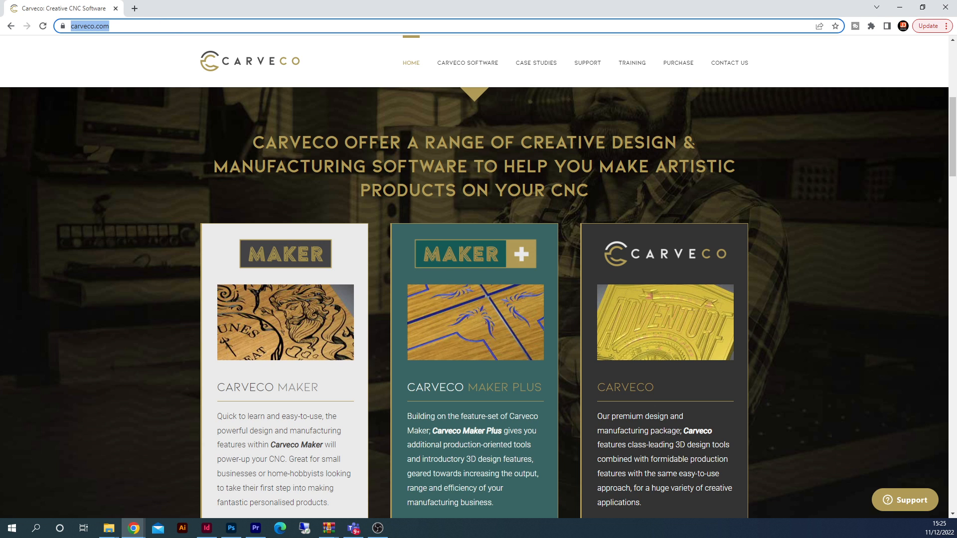
pyautogui.click(678, 63)
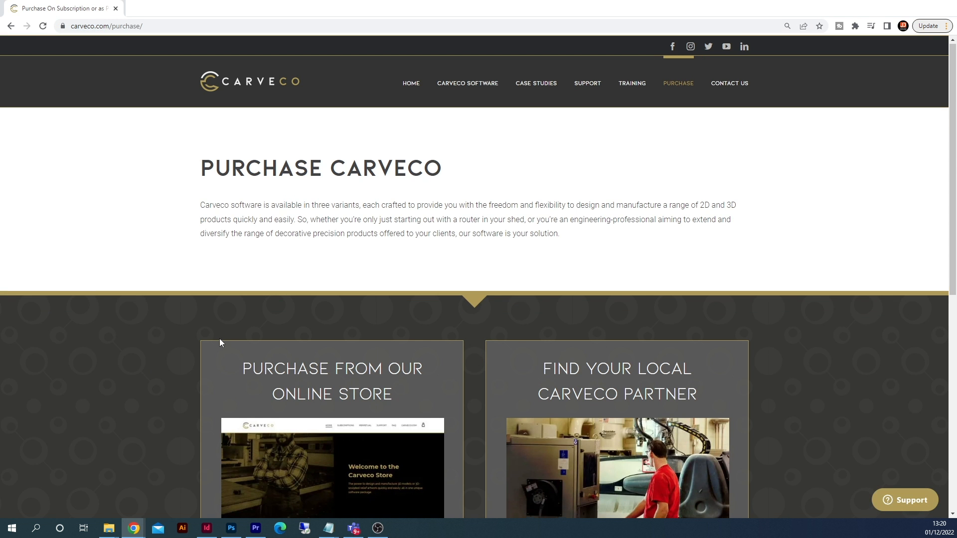
pyautogui.scroll(-5, 220, 342)
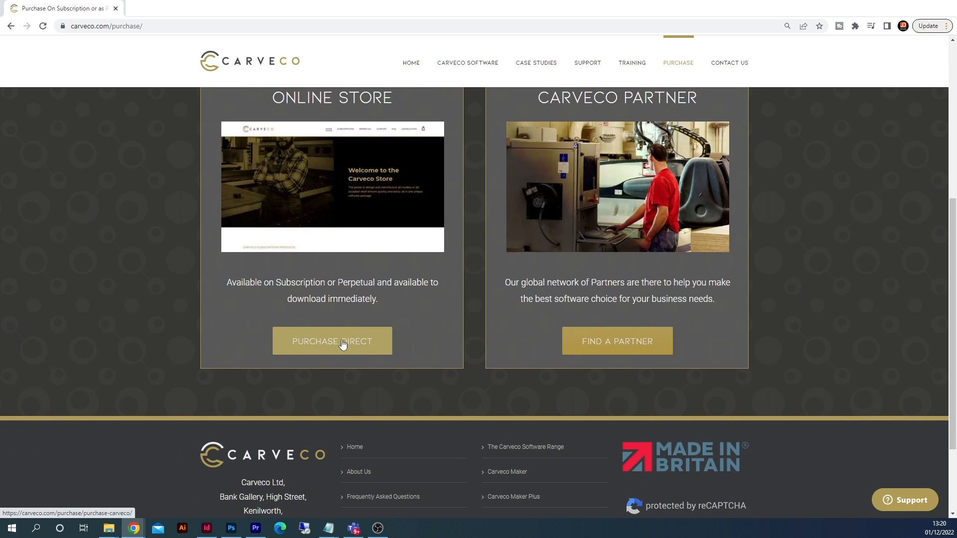
pyautogui.click(341, 343)
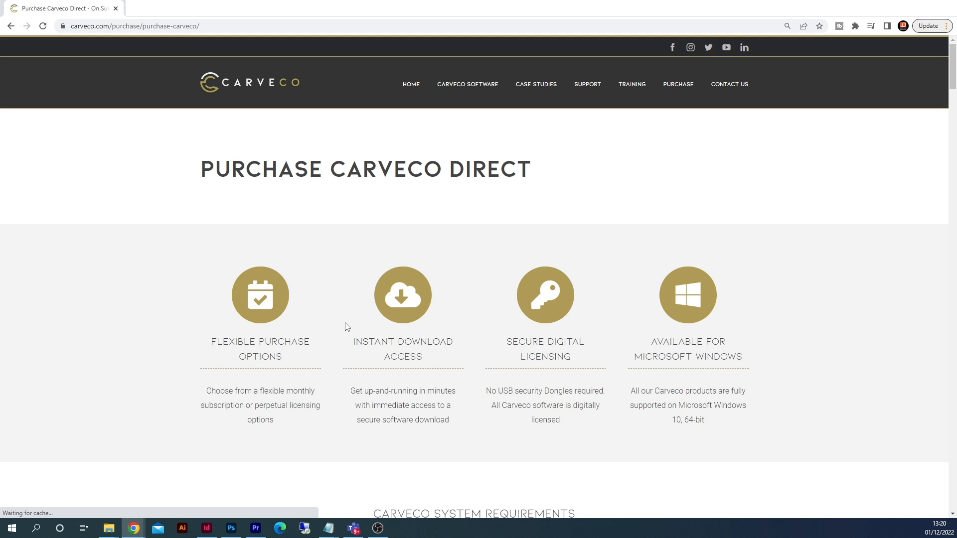
# Review the Carveco system requirements and open the store page for the Carveco Maker monthly subscription.
pyautogui.scroll(-3, 343, 329)
pyautogui.scroll(-3, 343, 329)
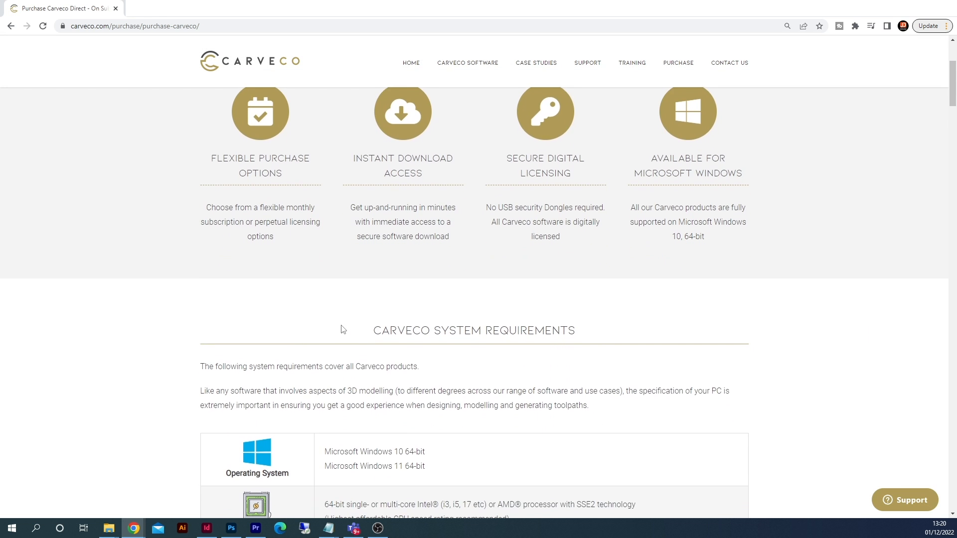
pyautogui.scroll(-3, 339, 333)
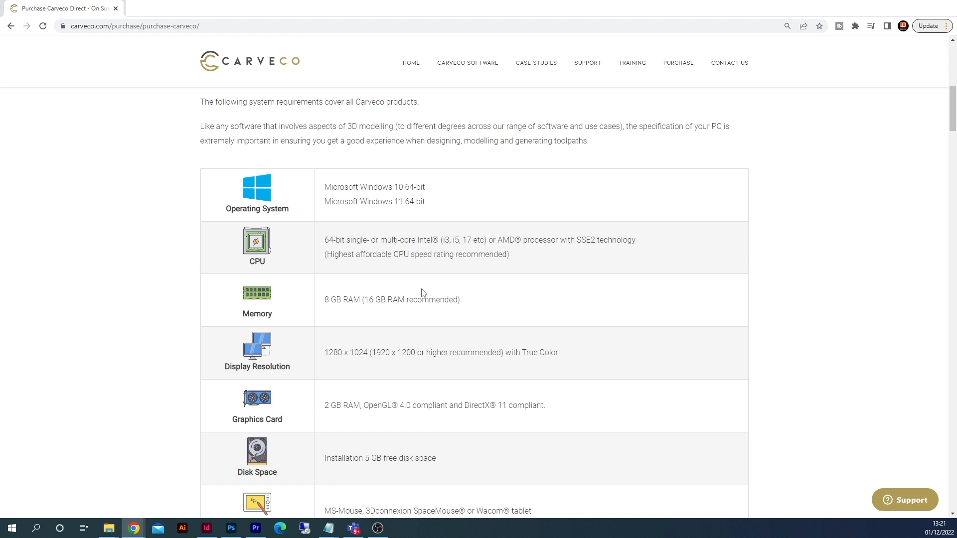
pyautogui.scroll(-10, 548, 369)
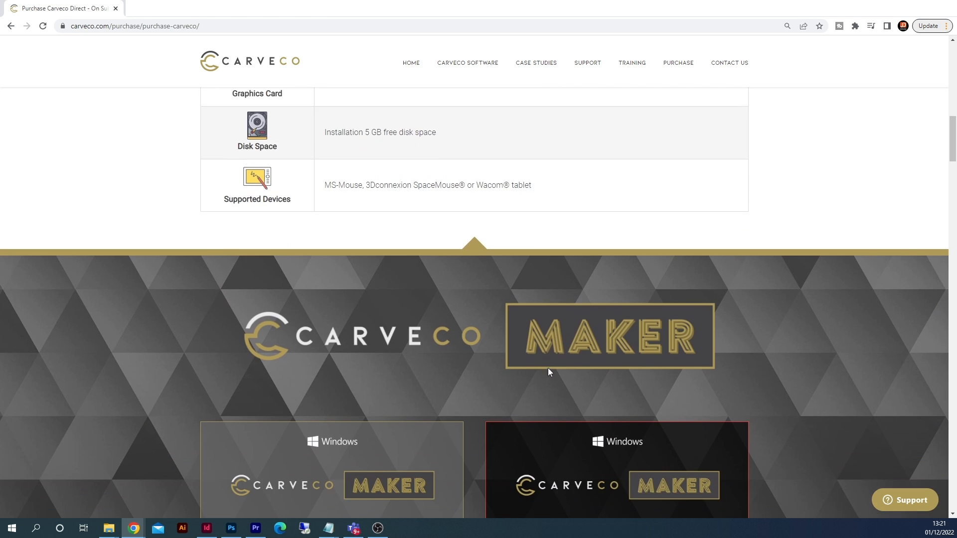
pyautogui.scroll(-3, 546, 371)
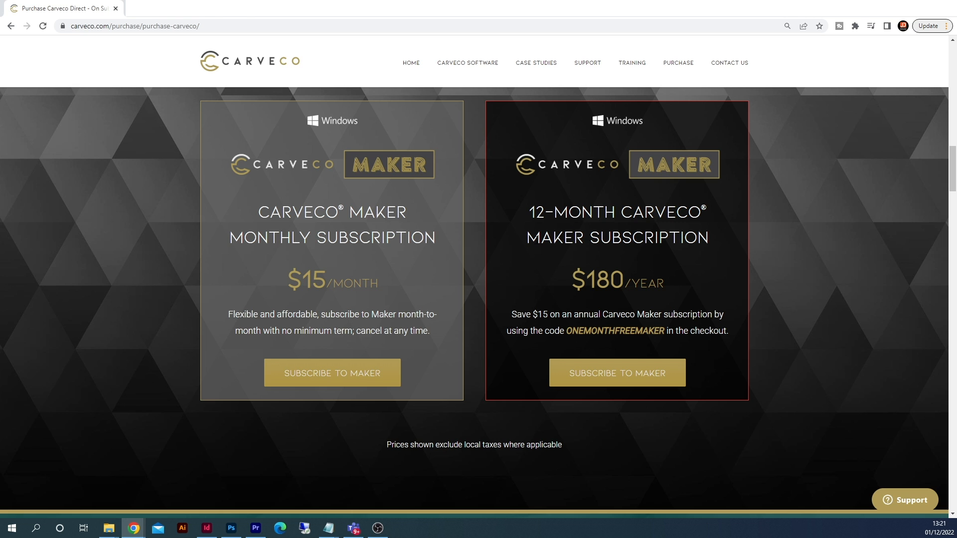
pyautogui.click(327, 375)
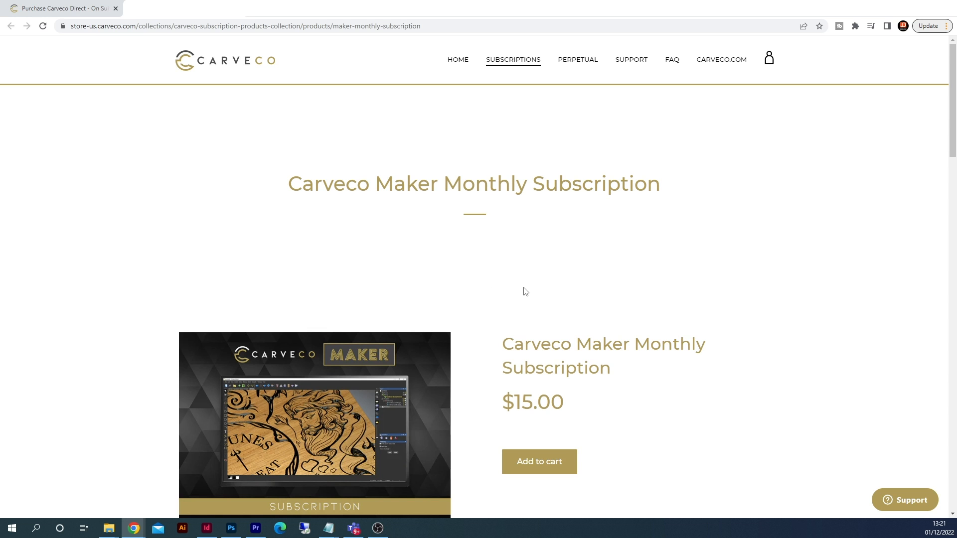
# Examine the Carveco Maker Monthly Subscription page, including its description, product details and system requirements.
pyautogui.scroll(-2, 520, 298)
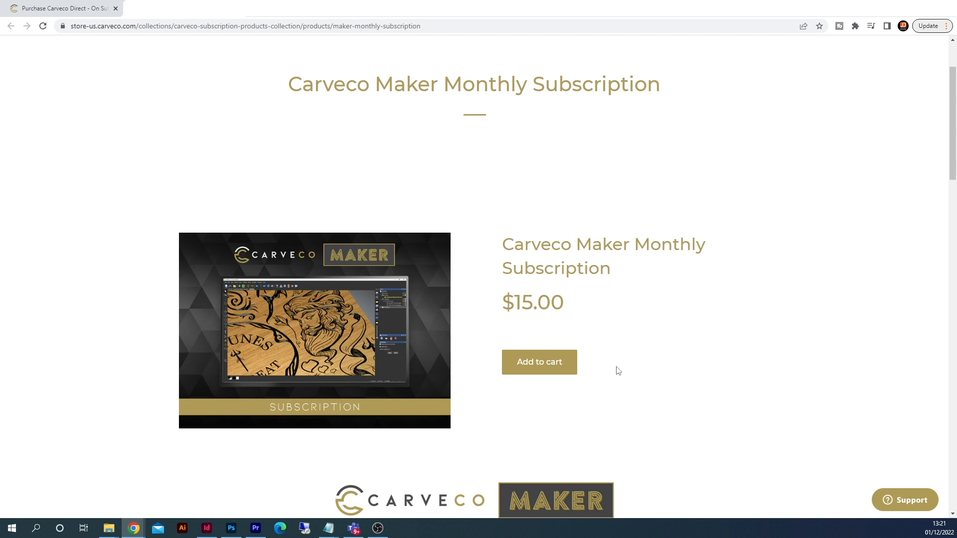
pyautogui.scroll(-5, 616, 371)
pyautogui.scroll(-6, 617, 377)
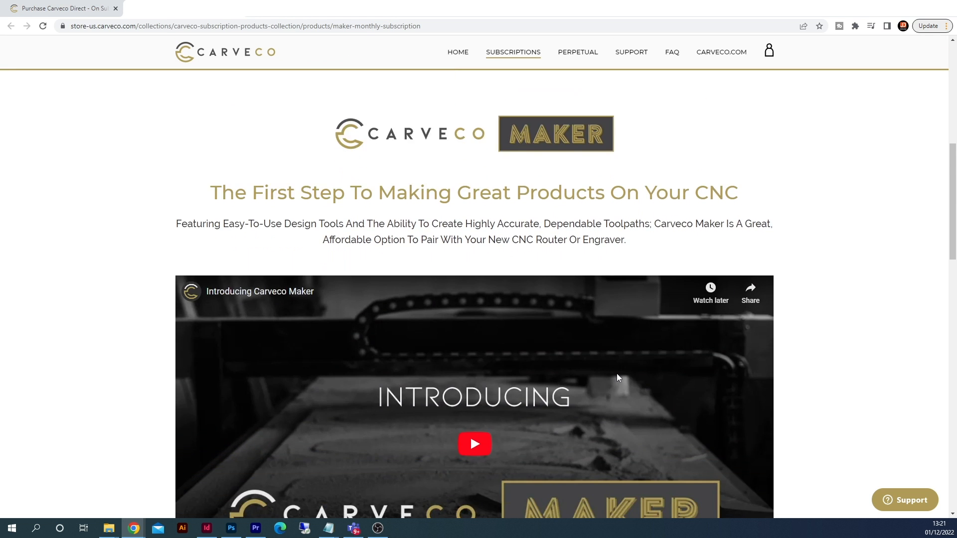
pyautogui.scroll(-5, 617, 377)
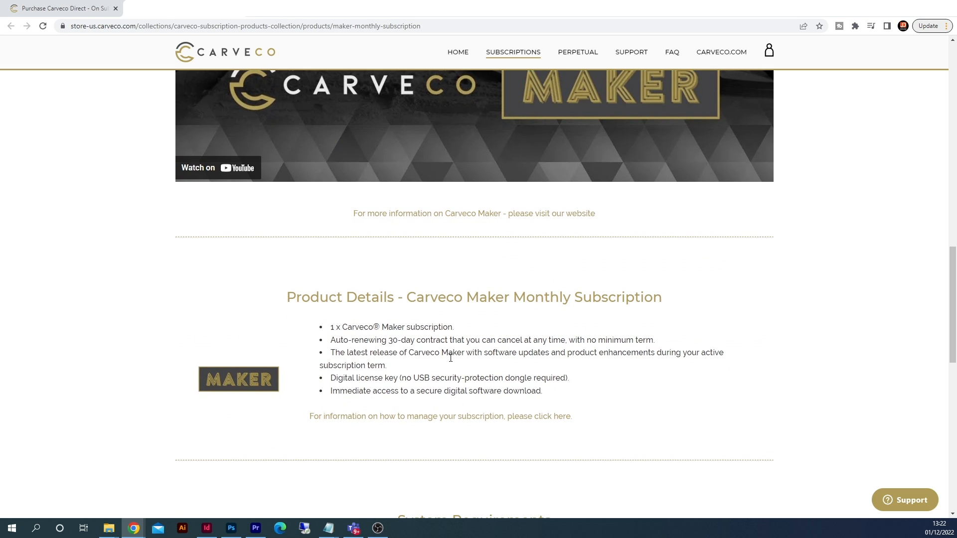
pyautogui.scroll(-1, 531, 370)
pyautogui.scroll(-4, 532, 370)
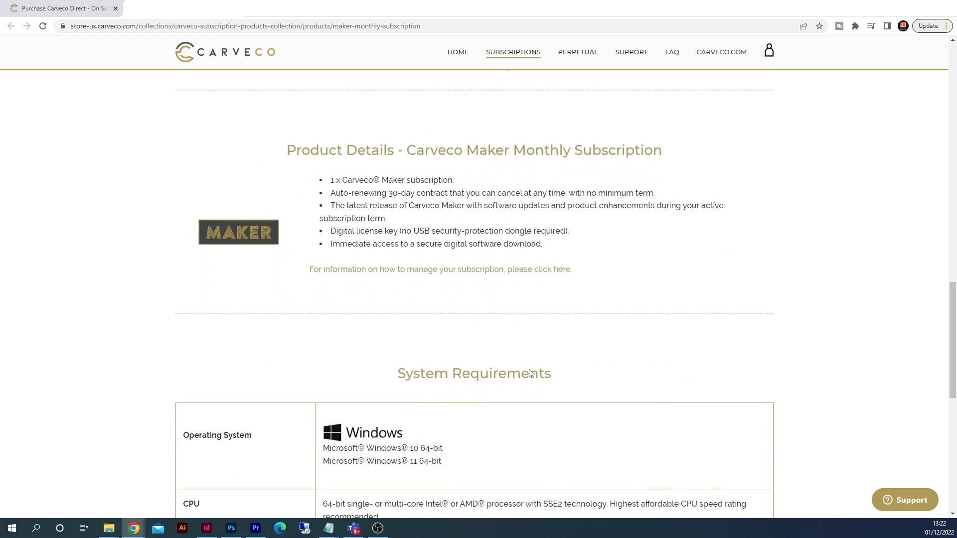
pyautogui.scroll(14, 530, 373)
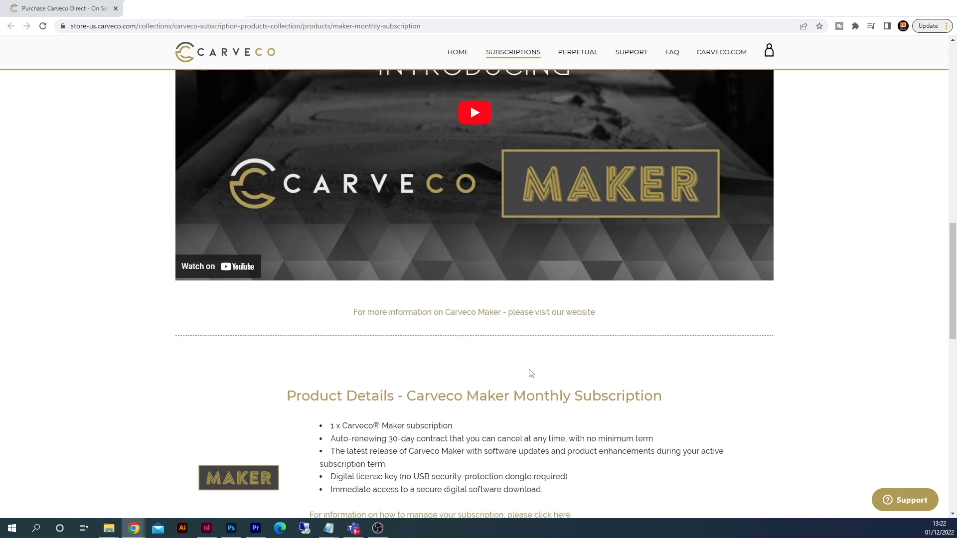
pyautogui.scroll(7, 531, 373)
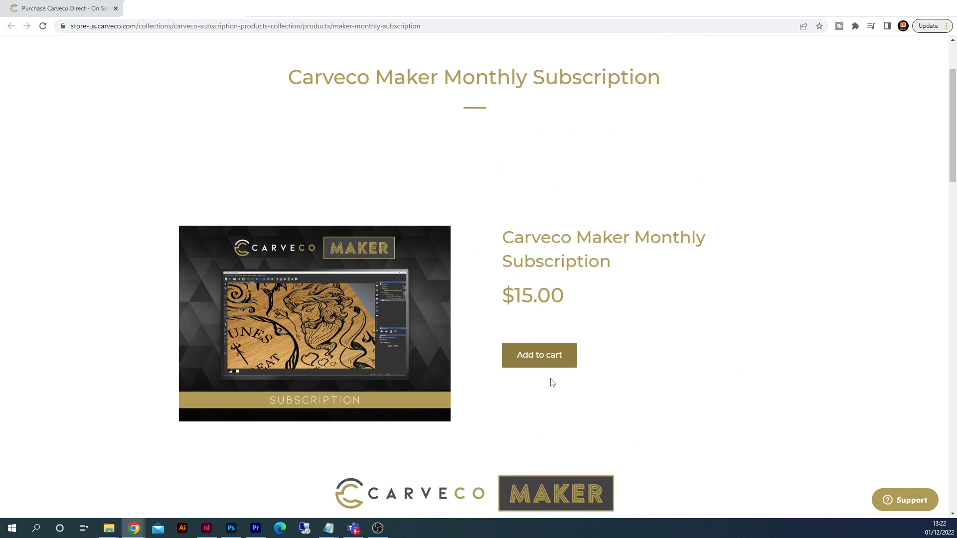
# Add one Carveco Maker monthly subscription to the cart and proceed to the checkout form.
pyautogui.click(538, 368)
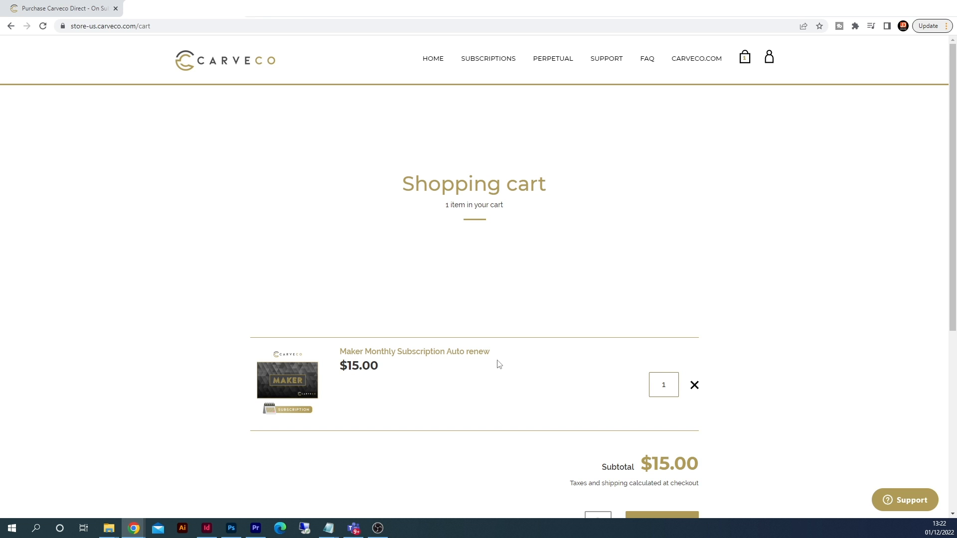
pyautogui.scroll(-1, 502, 366)
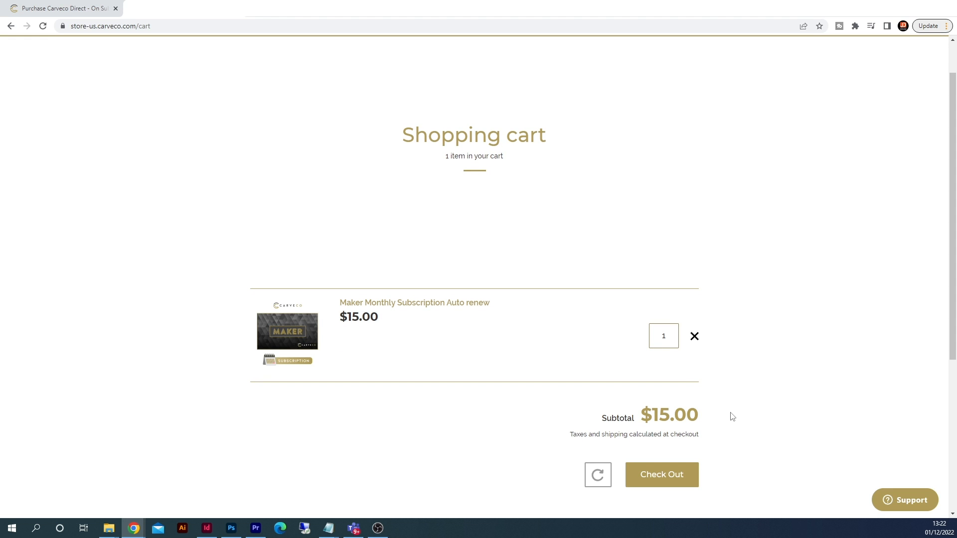
pyautogui.scroll(-1, 732, 416)
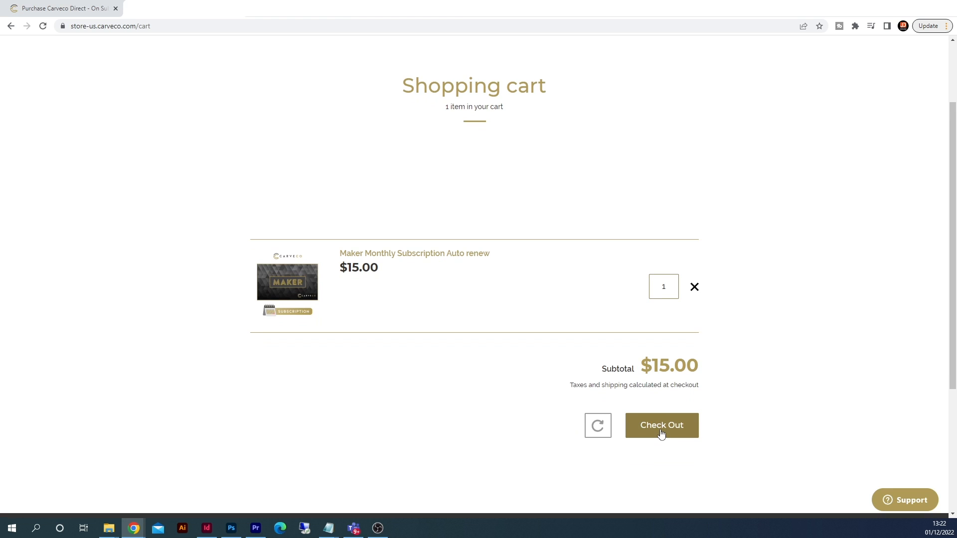
pyautogui.click(662, 427)
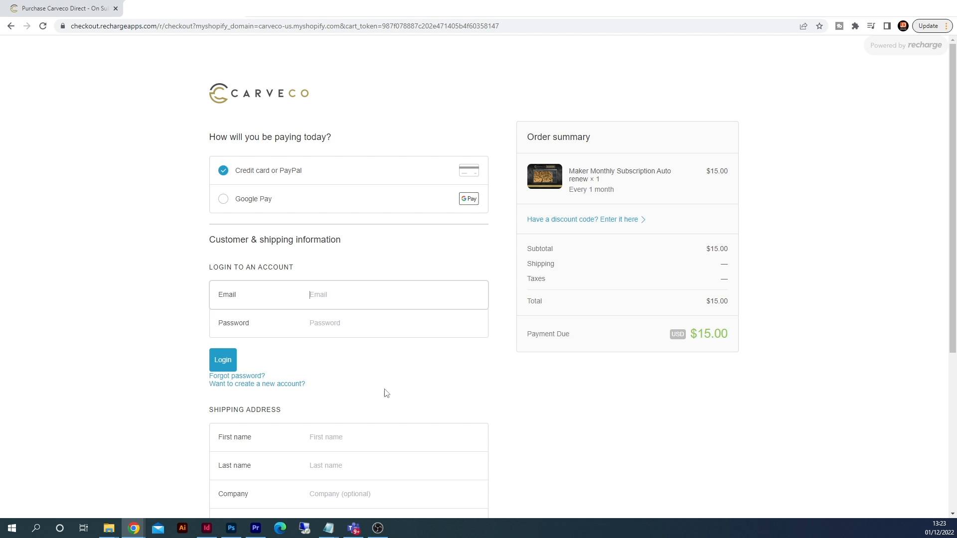
pyautogui.scroll(-2, 384, 394)
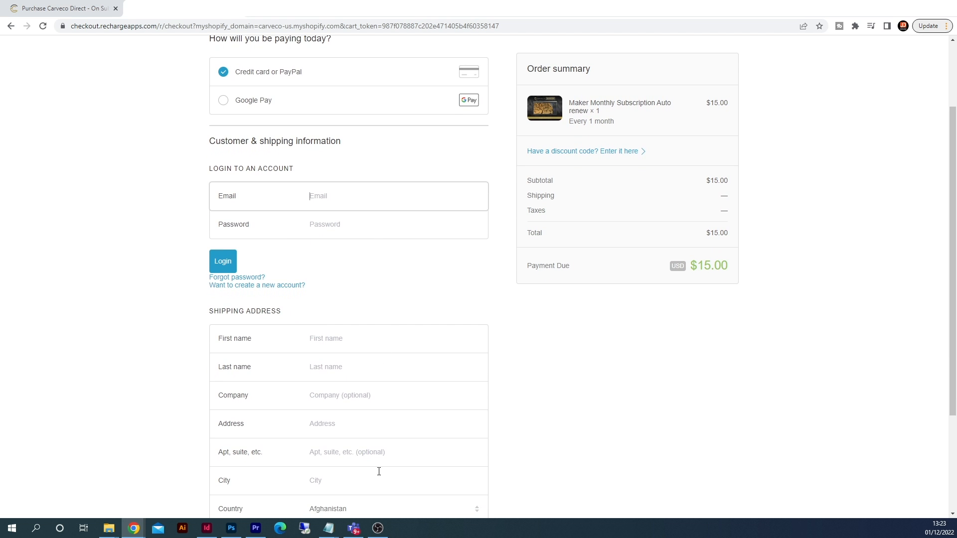
pyautogui.scroll(2, 532, 449)
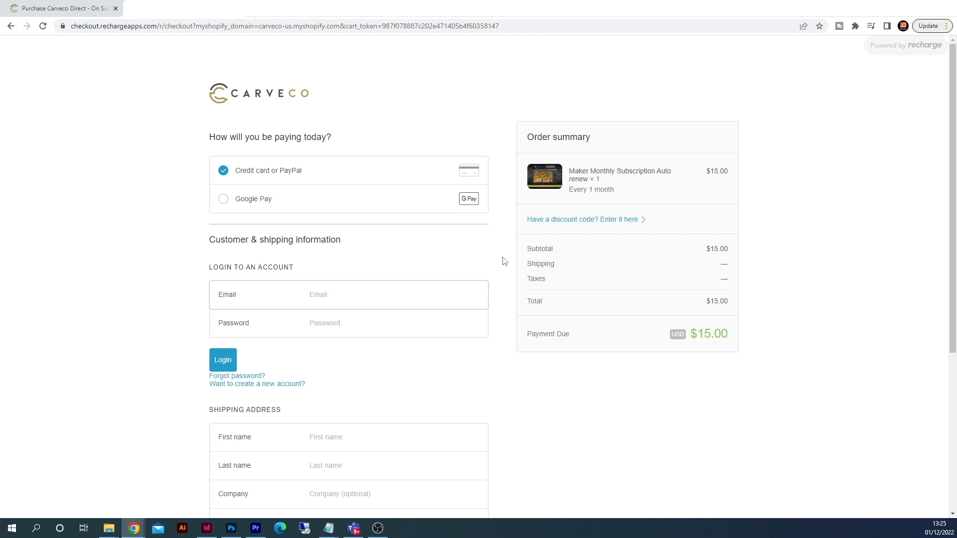
pyautogui.scroll(-5, 499, 320)
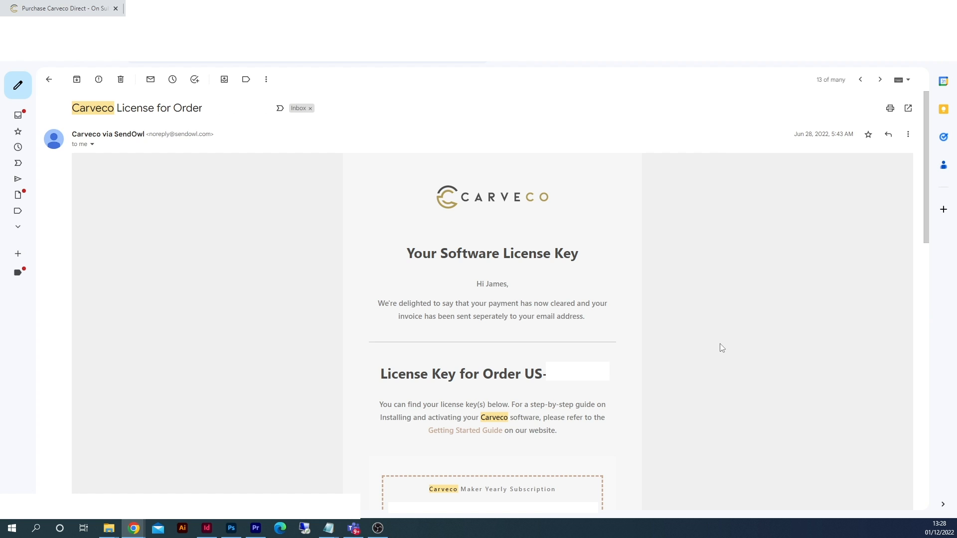
# Follow the software download link in the Carveco license email and download the Carveco Maker installer.
pyautogui.scroll(-7, 722, 348)
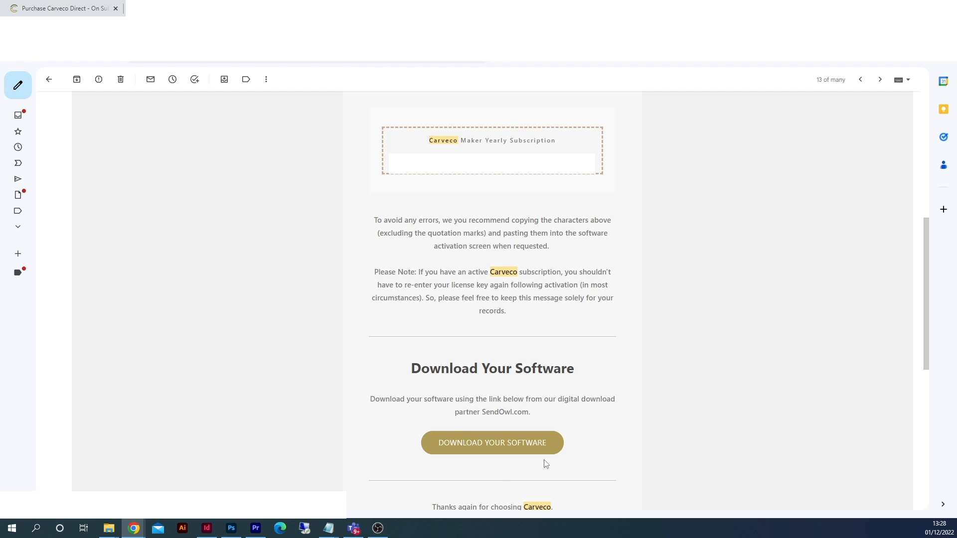
pyautogui.click(516, 446)
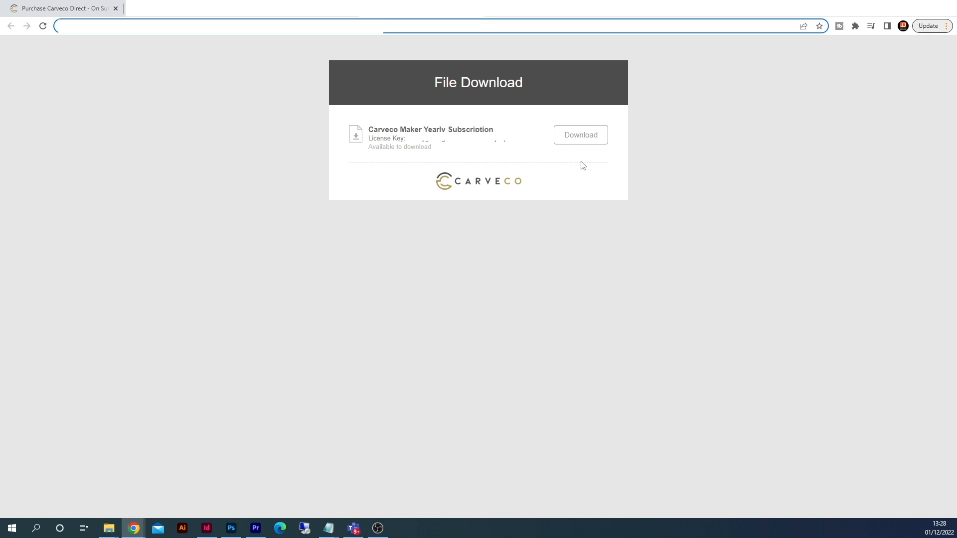
pyautogui.click(579, 143)
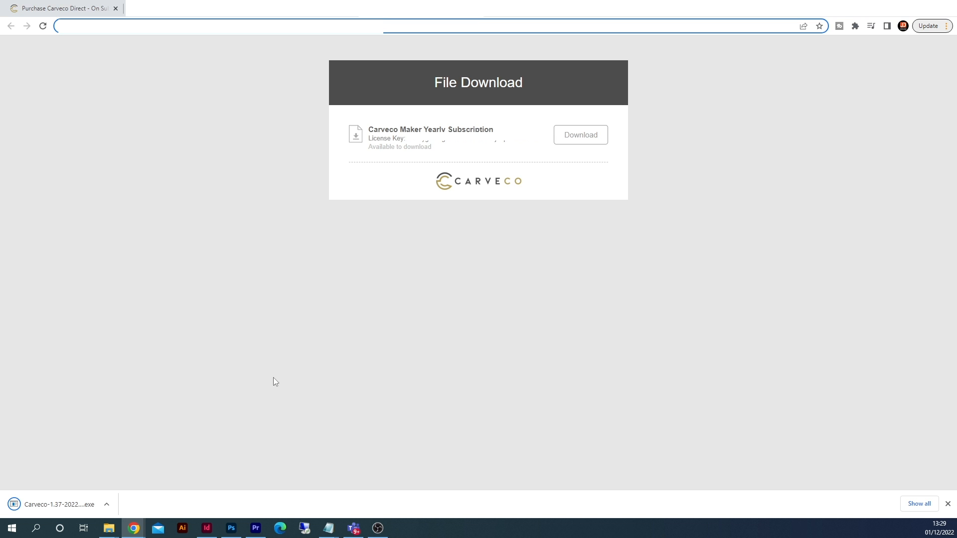
# Run the downloaded Carveco installer and set the setup language to English.
pyautogui.click(67, 506)
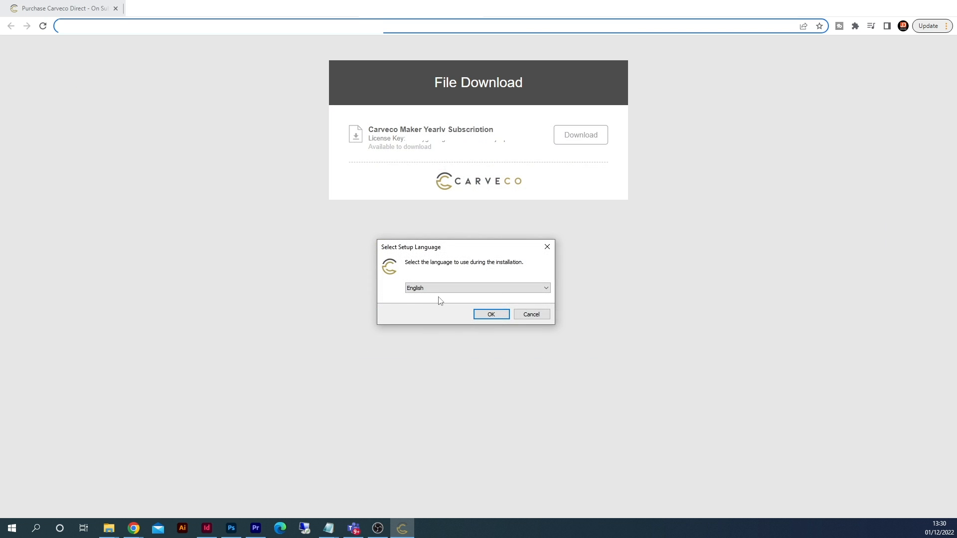
pyautogui.click(467, 290)
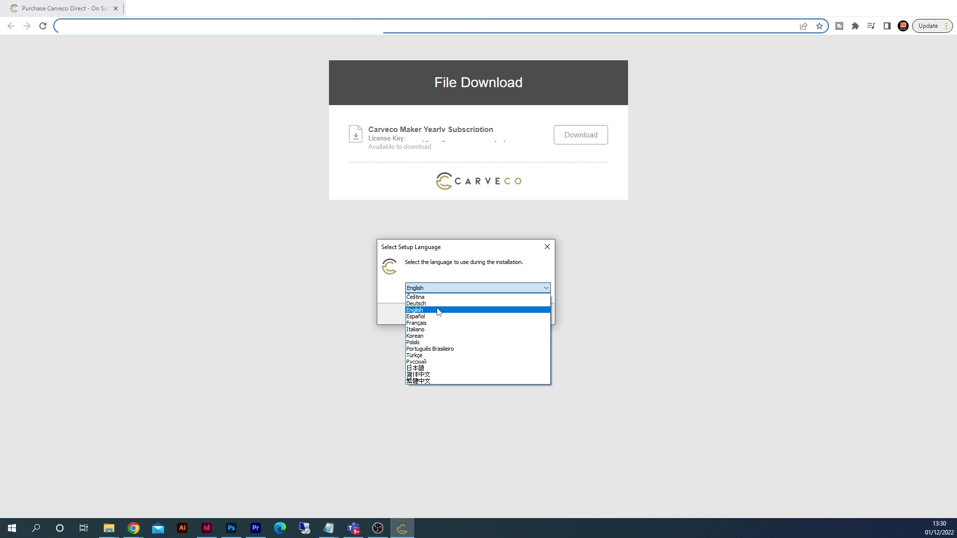
pyautogui.click(439, 310)
pyautogui.click(492, 314)
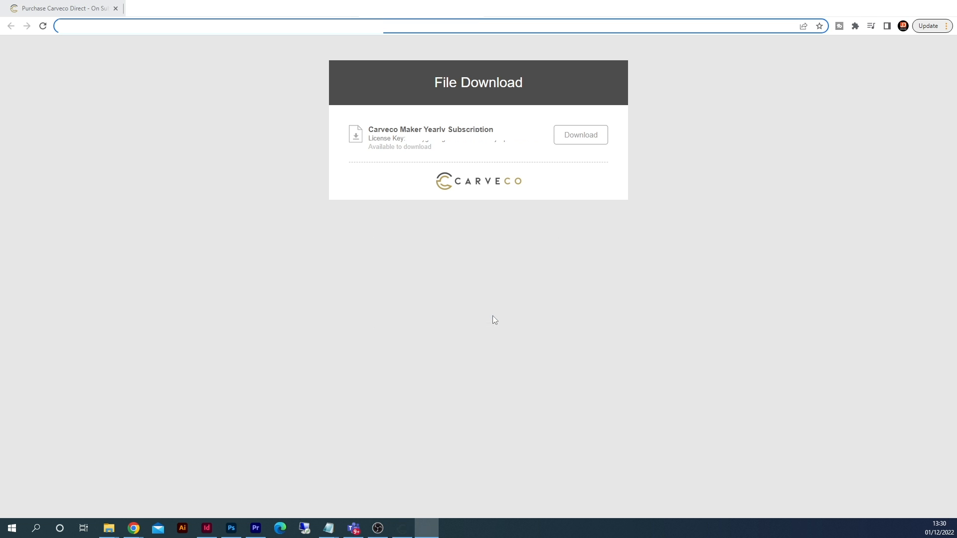
# Accept the license agreement and install Carveco into C:\Program Files\Carveco.
pyautogui.click(551, 435)
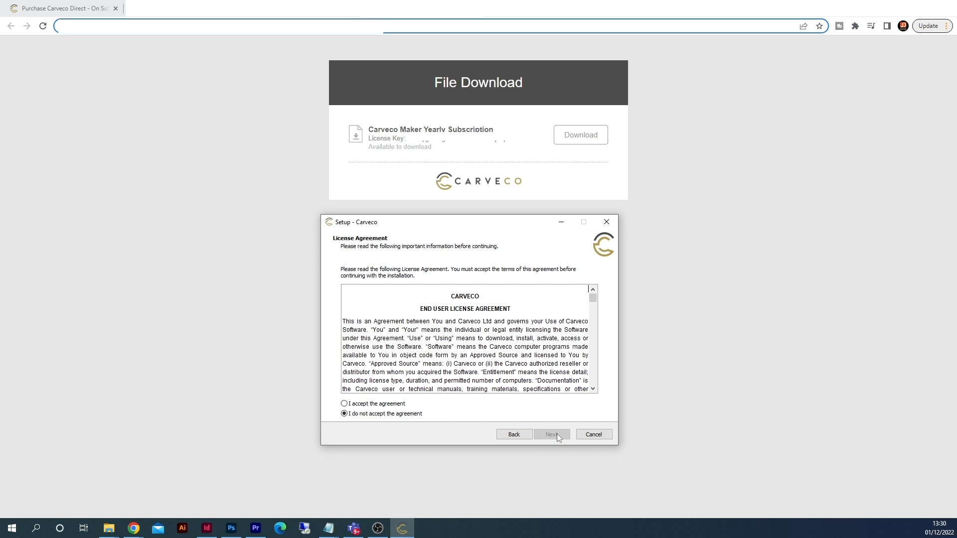
pyautogui.click(364, 404)
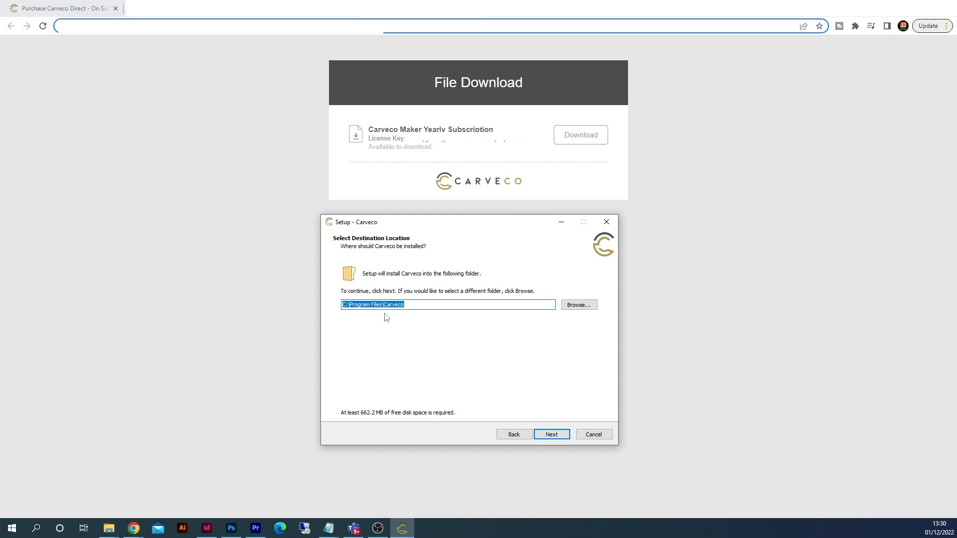
pyautogui.click(552, 440)
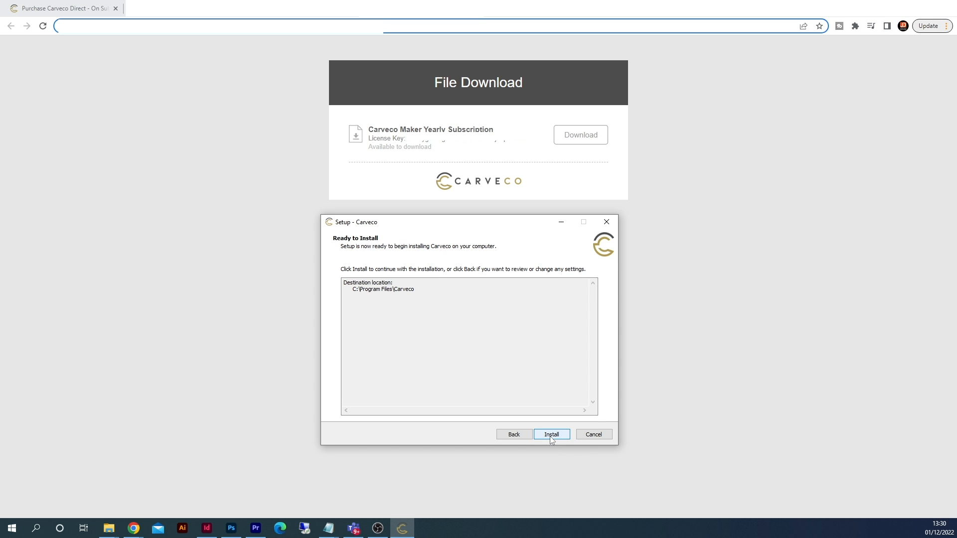
pyautogui.click(552, 434)
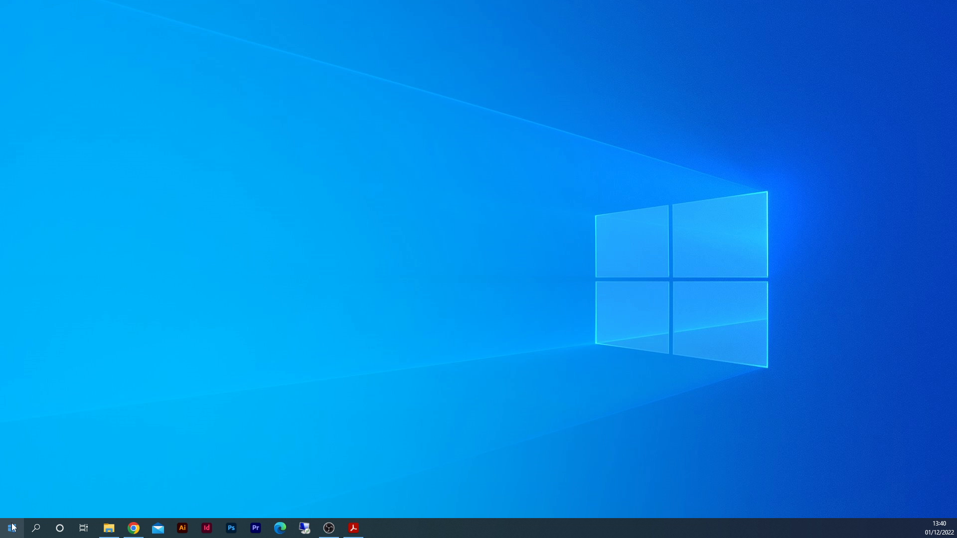
# Launch Carveco and start filling in the purchase email field for license activation.
pyautogui.click(12, 528)
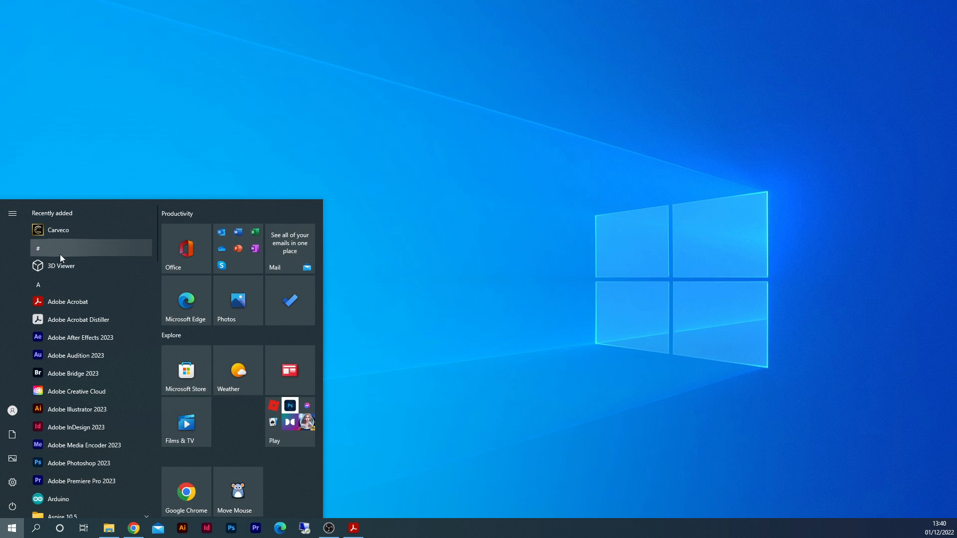
pyautogui.click(58, 232)
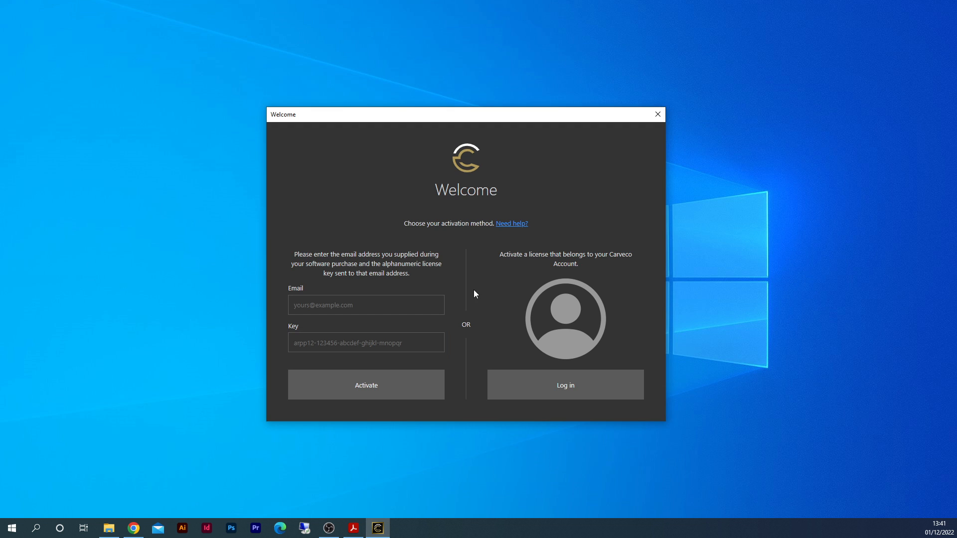
pyautogui.click(361, 305)
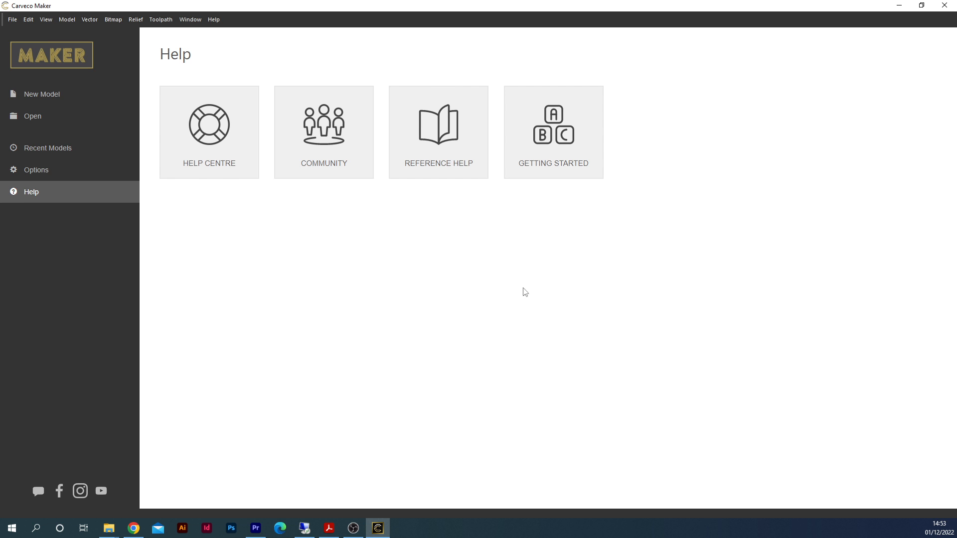
# Create a new 300 x 300 mm model with a 2000 x 2000 point resolution and the job origin at the lower-left corner.
pyautogui.click(35, 94)
pyautogui.click(533, 337)
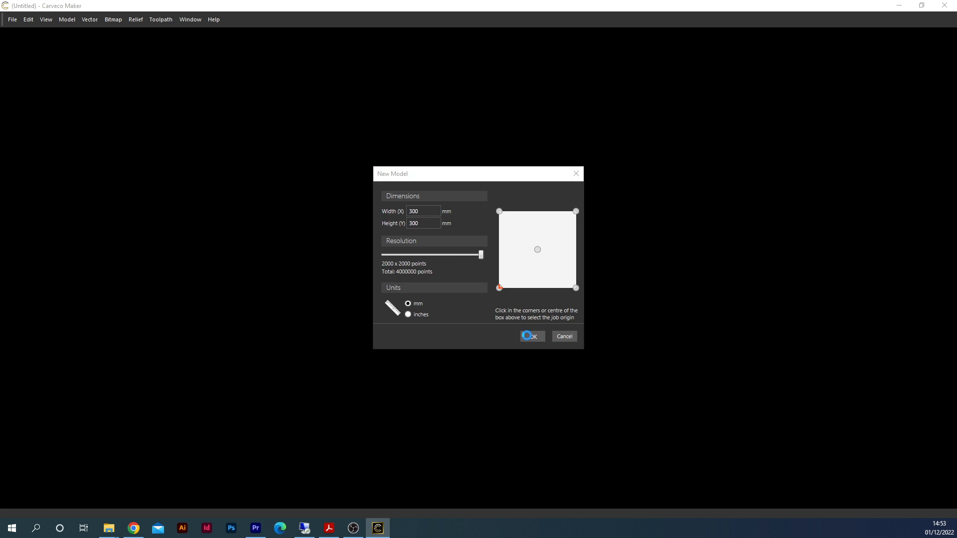